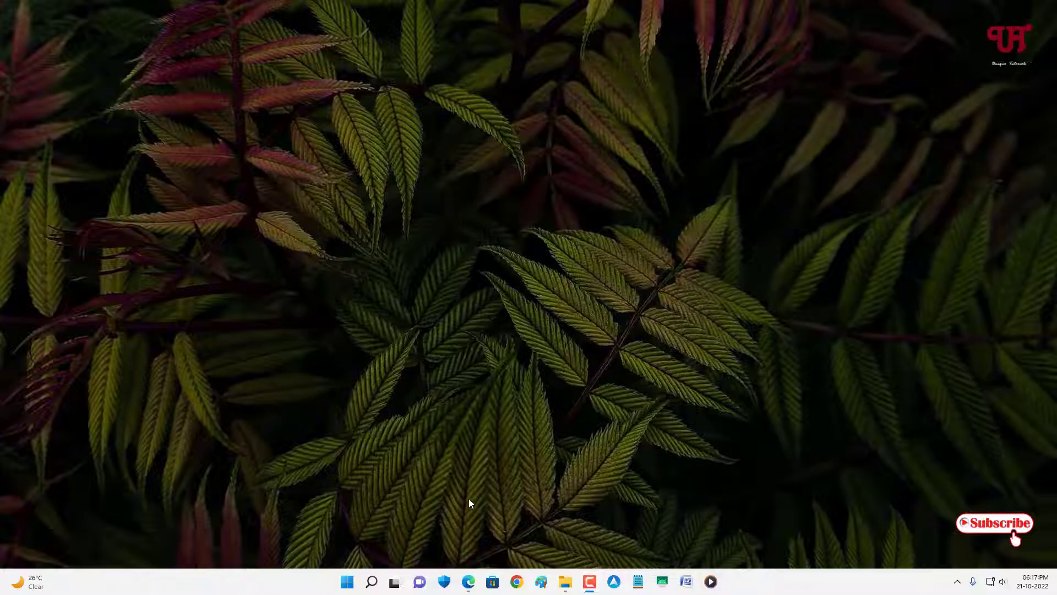
Open the Martchus/tageditor repository from Edge's search results and go to its v3.7.5 Releases page.
click(468, 581)
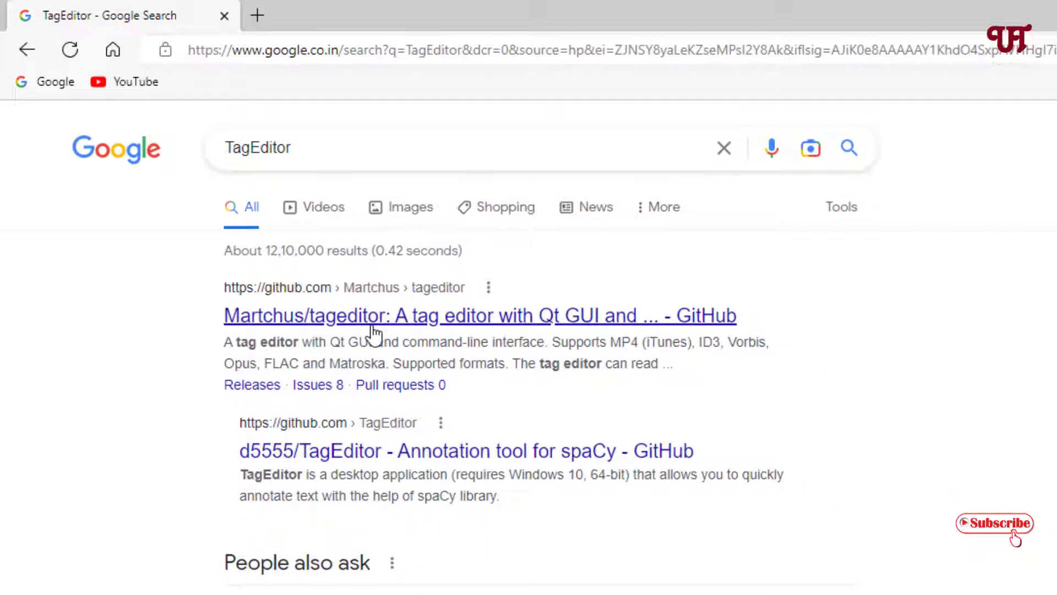
click(410, 361)
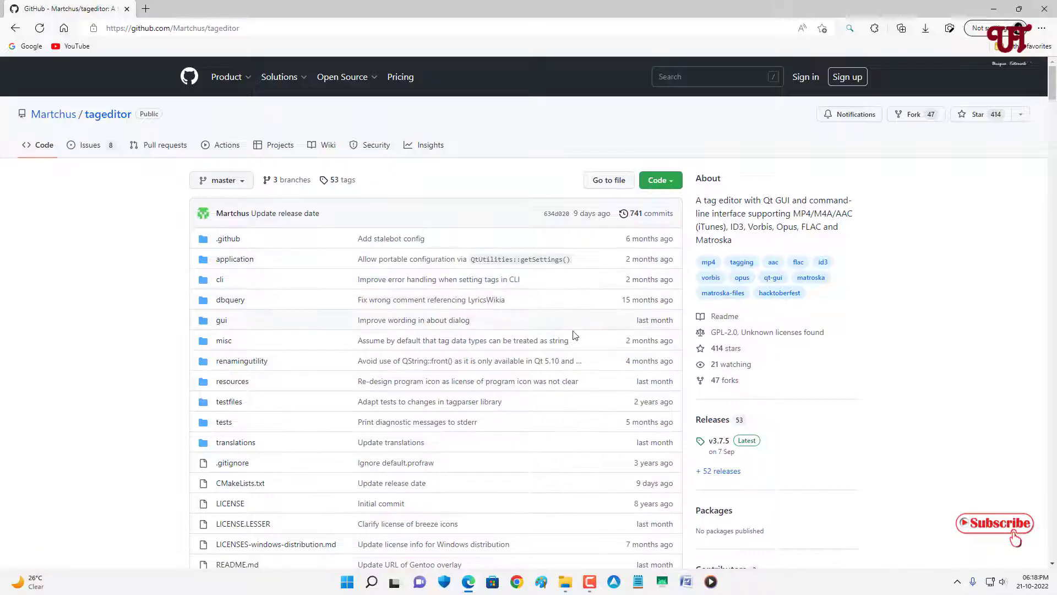
click(708, 422)
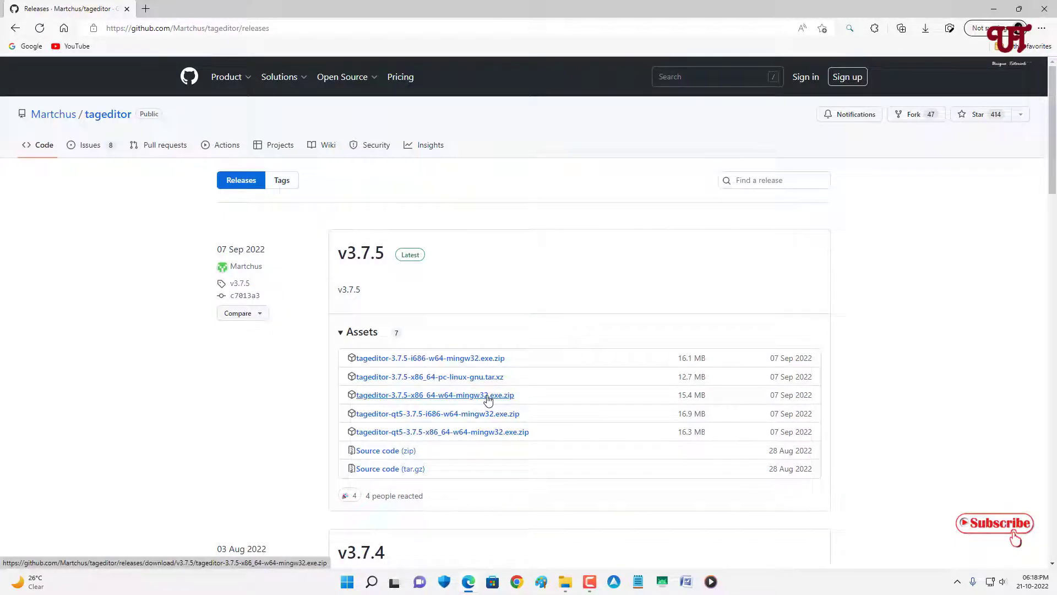
Download tageditor-3.7.5-x86_64-w64-mingw32.exe.zip and reveal it in the Downloads folder.
click(488, 395)
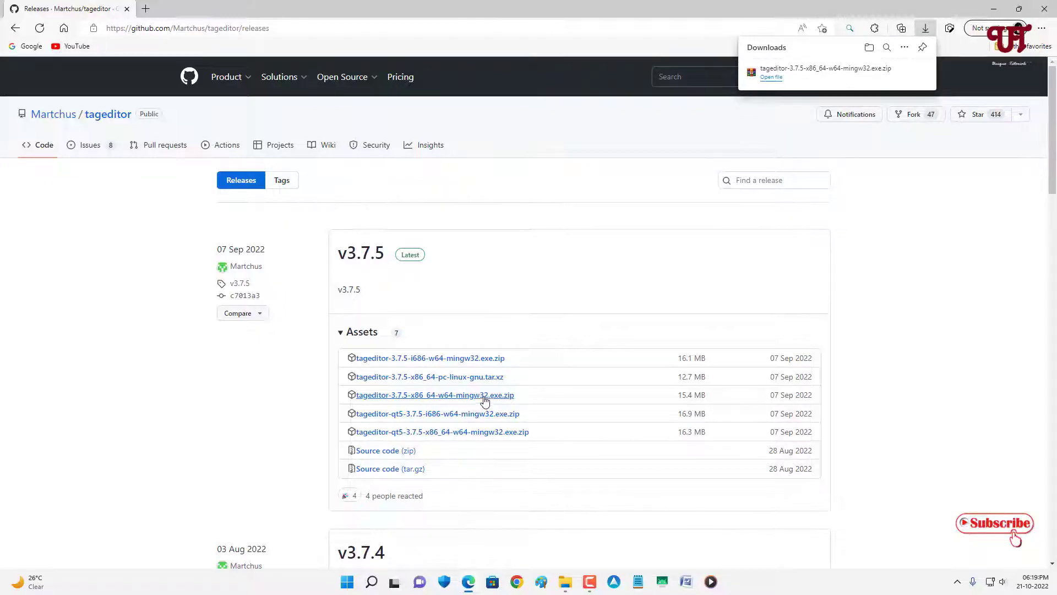
click(890, 72)
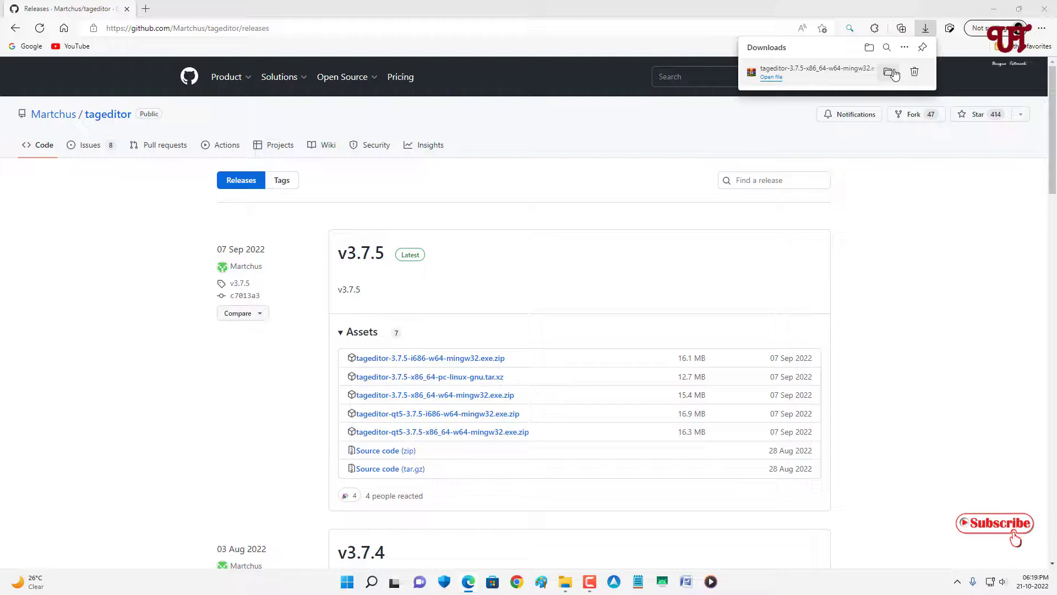
Close Edge and extract the zip with WinRAR into a tageditor-3.7.5-x86_64-w64-mingw32.exe folder.
click(1044, 7)
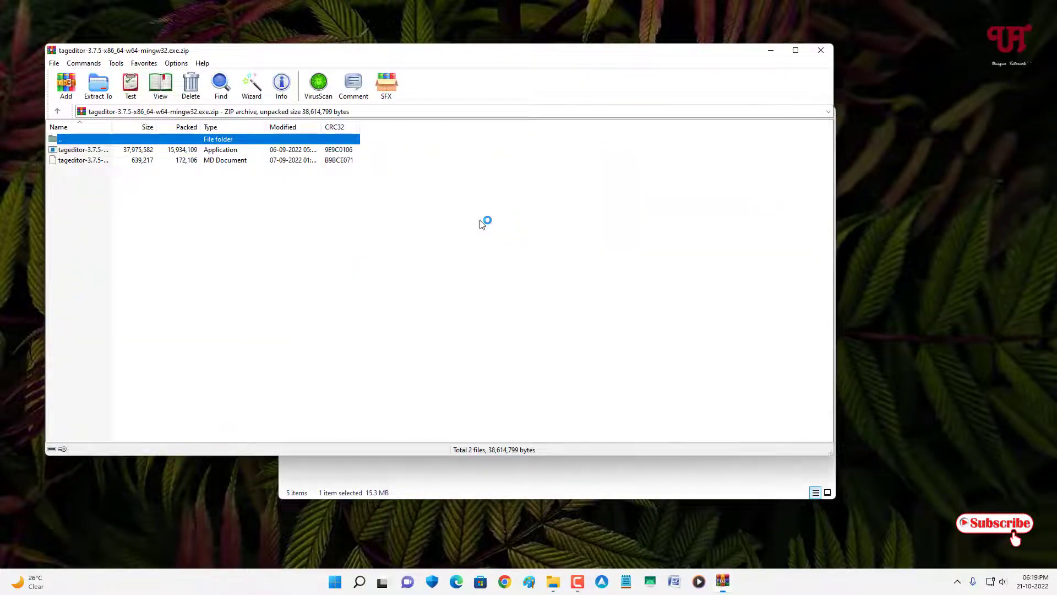
click(103, 92)
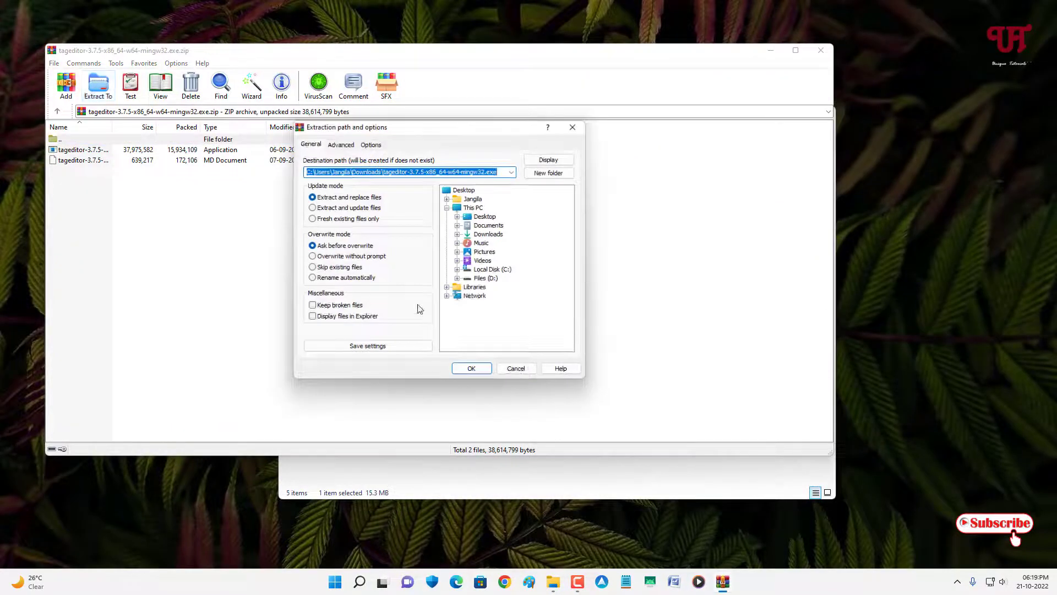
click(471, 371)
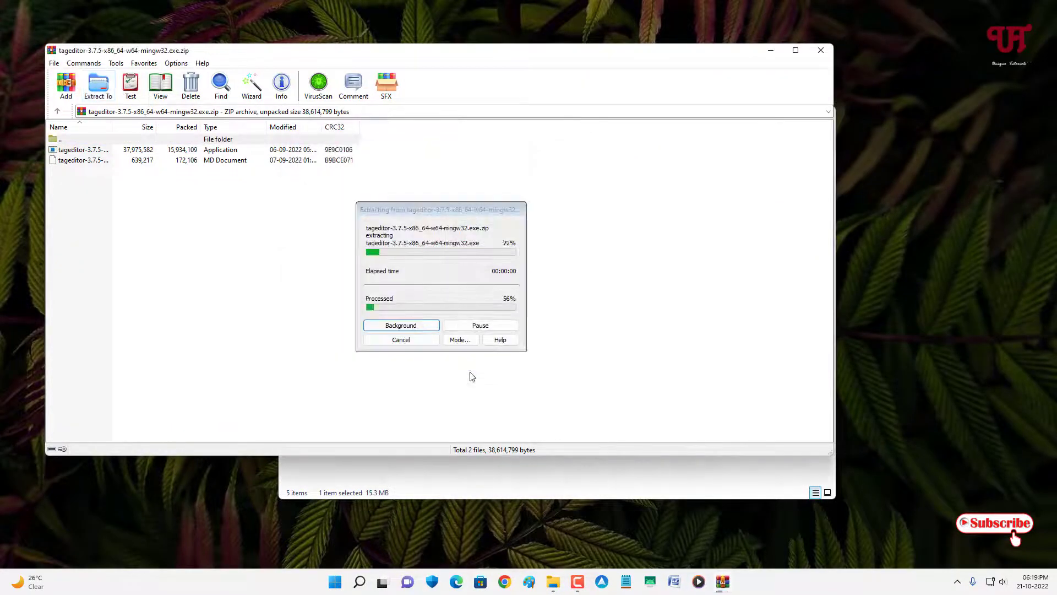
click(820, 50)
Open the extracted tageditor-3.7.5-x86_64-w64-mingw32.exe folder and launch the tageditor application.
double_click(493, 239)
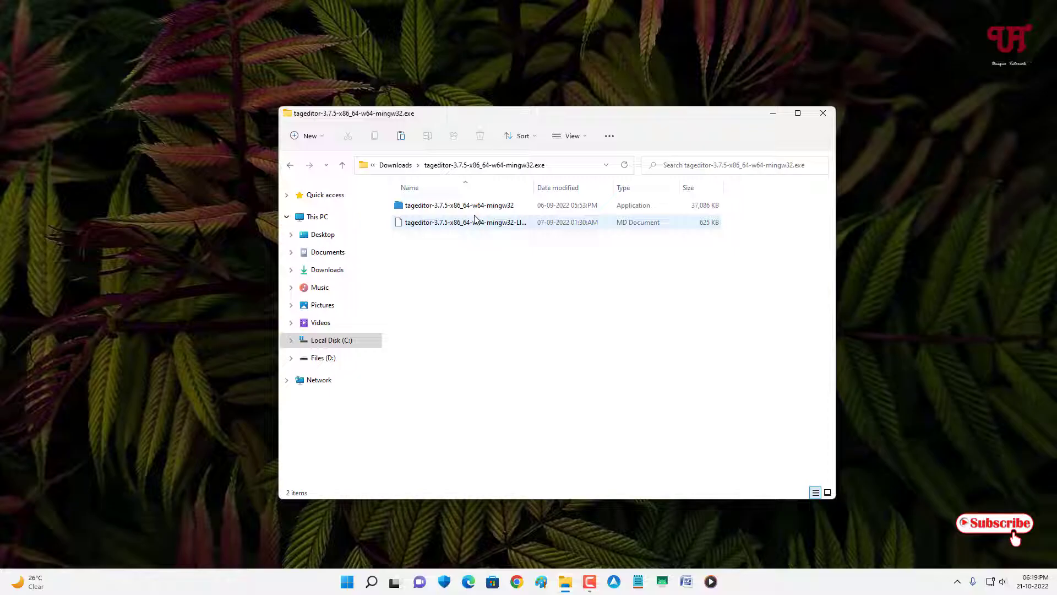
mouse_move(466, 214)
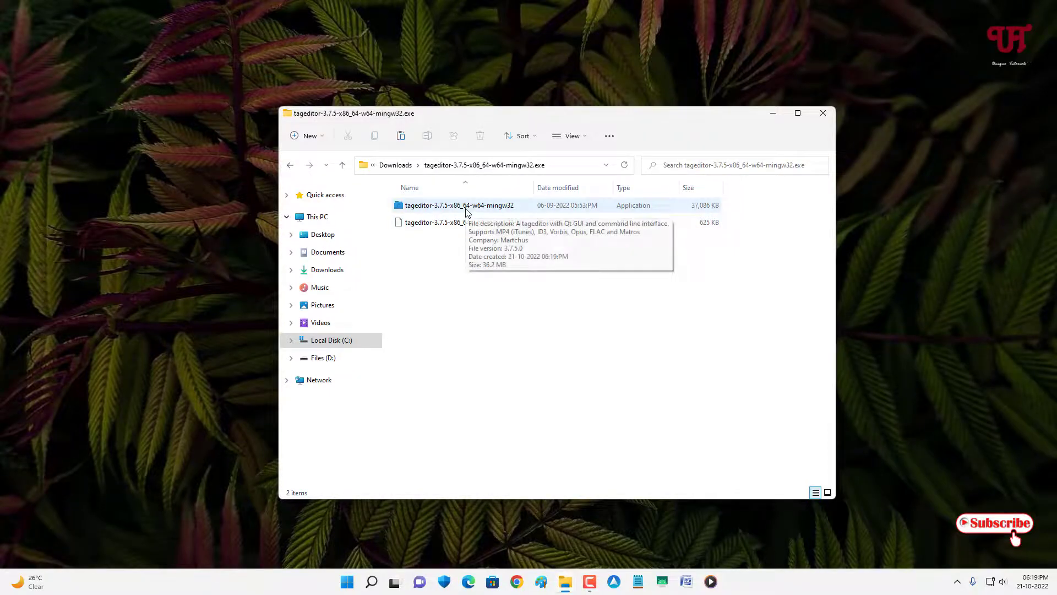
click(466, 209)
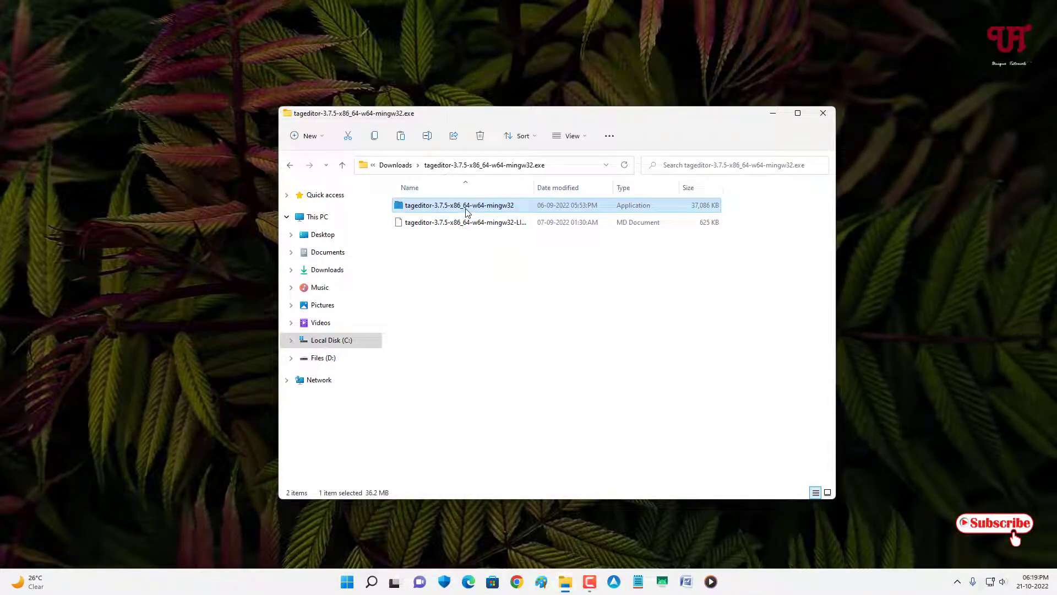
click(823, 114)
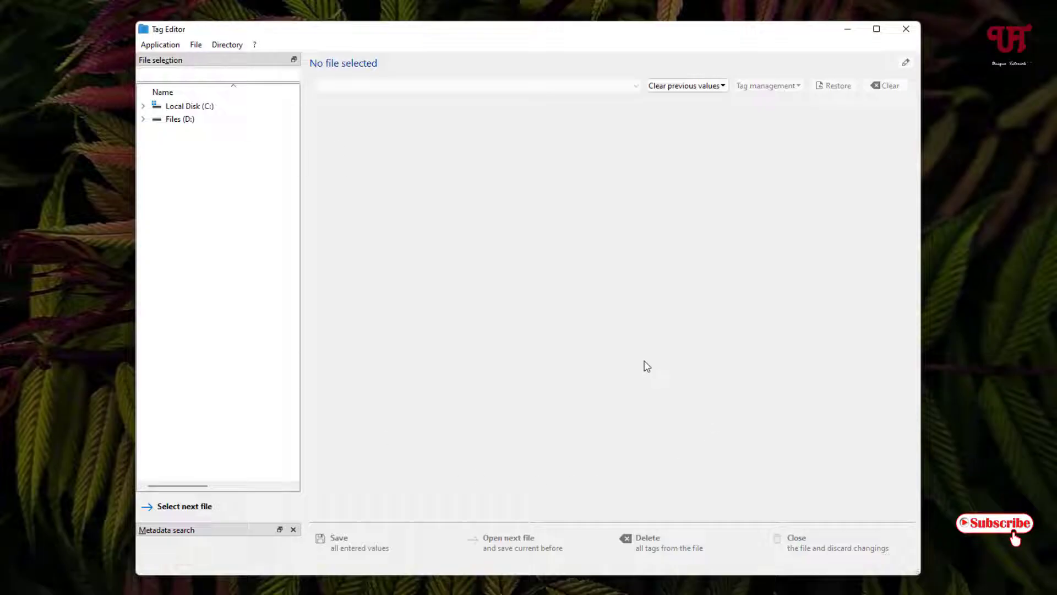
Drag Video.mp4 from the Videos folder into Tag Editor, then minimise Explorer.
click(551, 559)
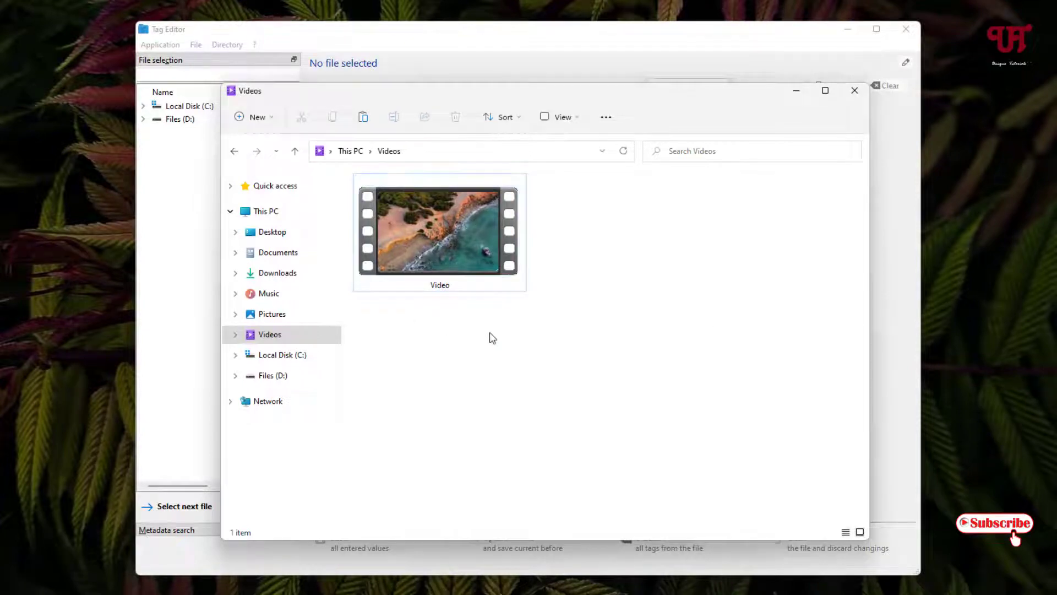
click(408, 267)
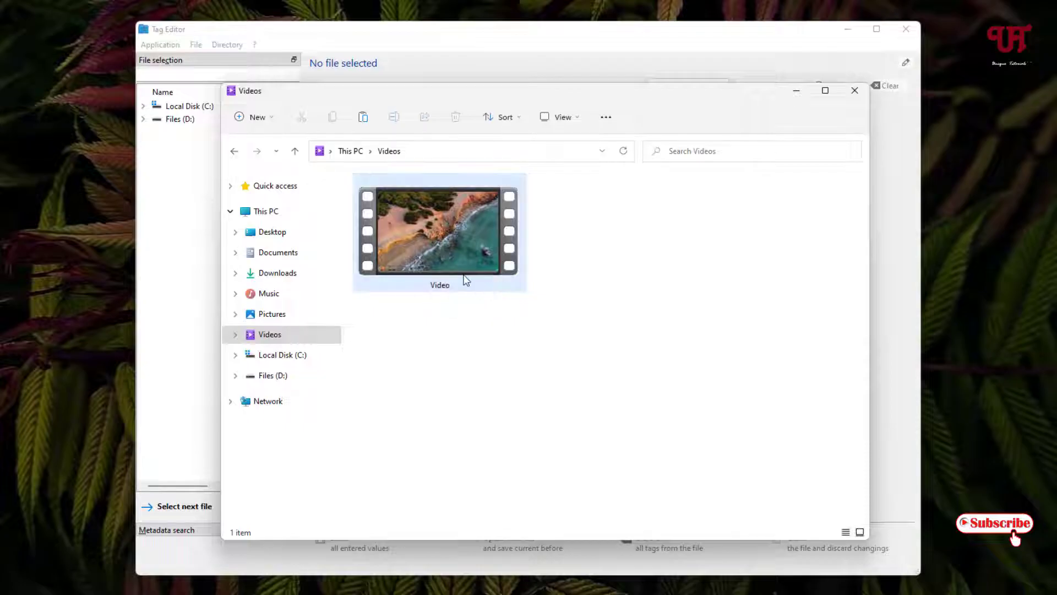
mouse_move(434, 285)
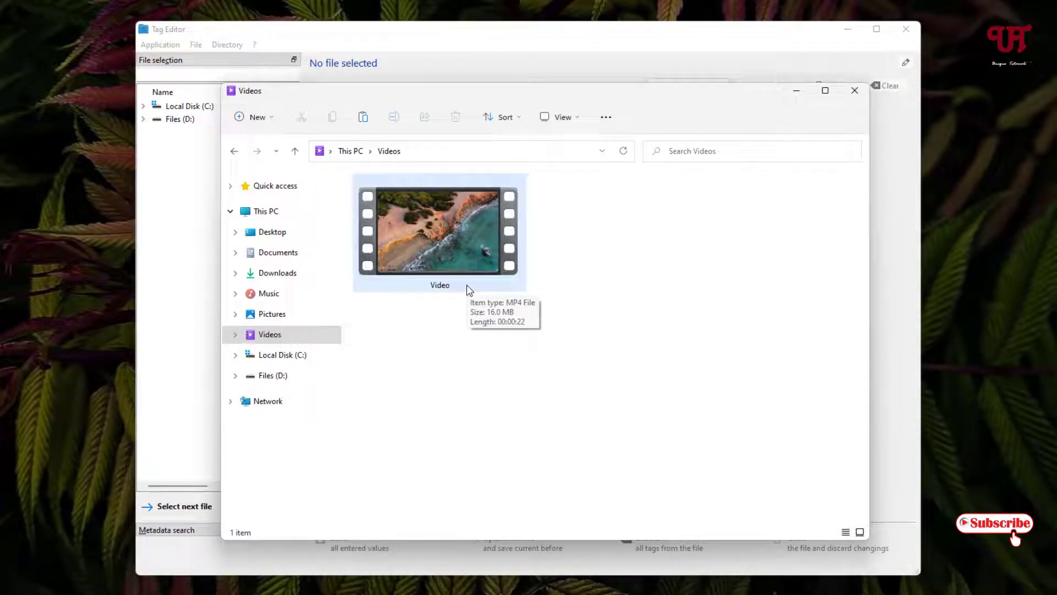
drag(578, 95, 623, 214)
drag(498, 331, 596, 172)
click(842, 210)
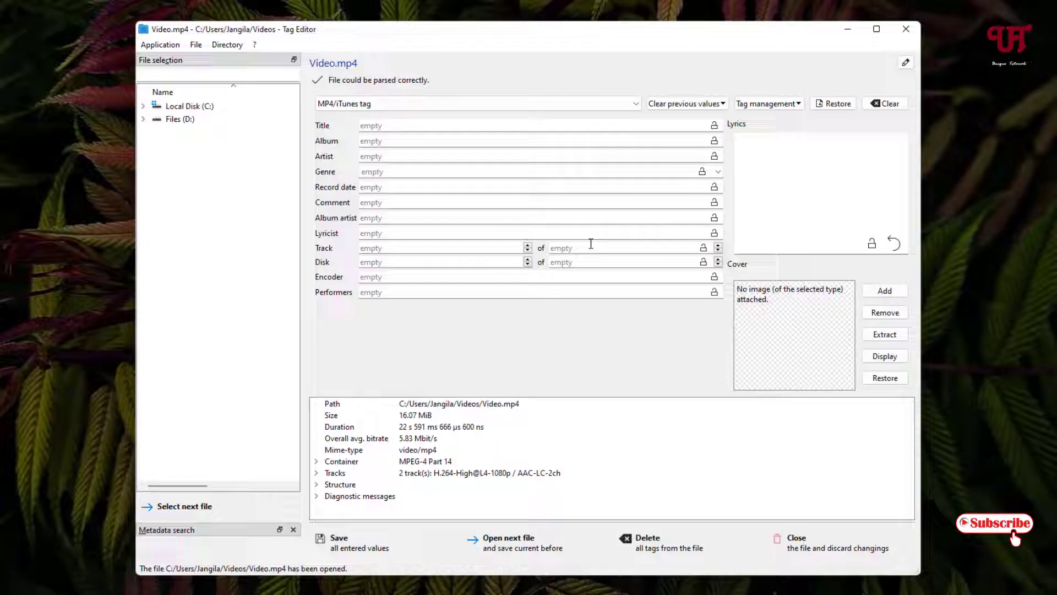
Add image 3 from Pictures as Video.mp4's cover with MIME type image/jpeg.
click(884, 298)
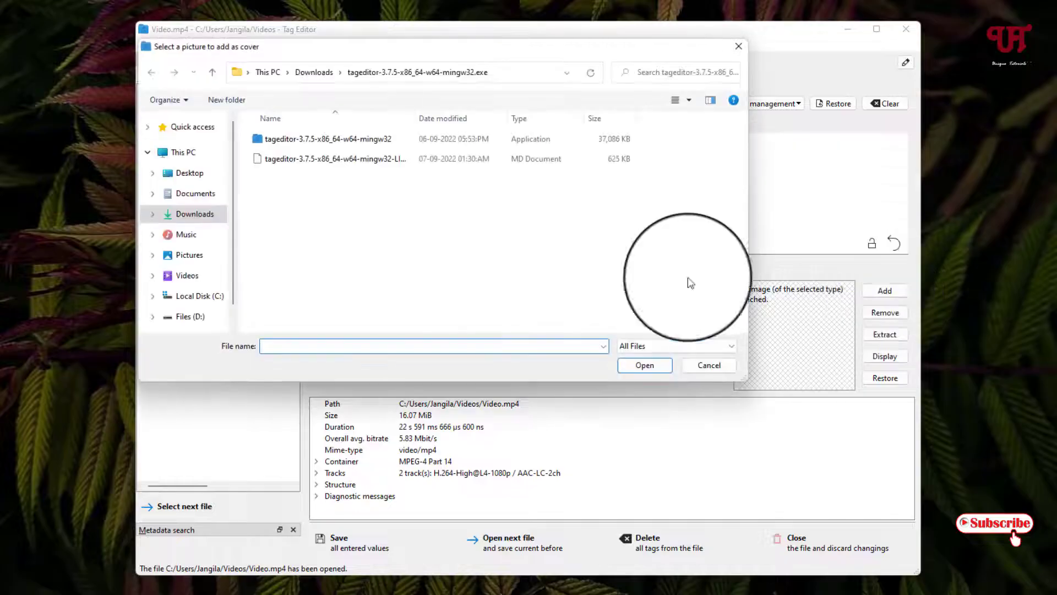
click(221, 258)
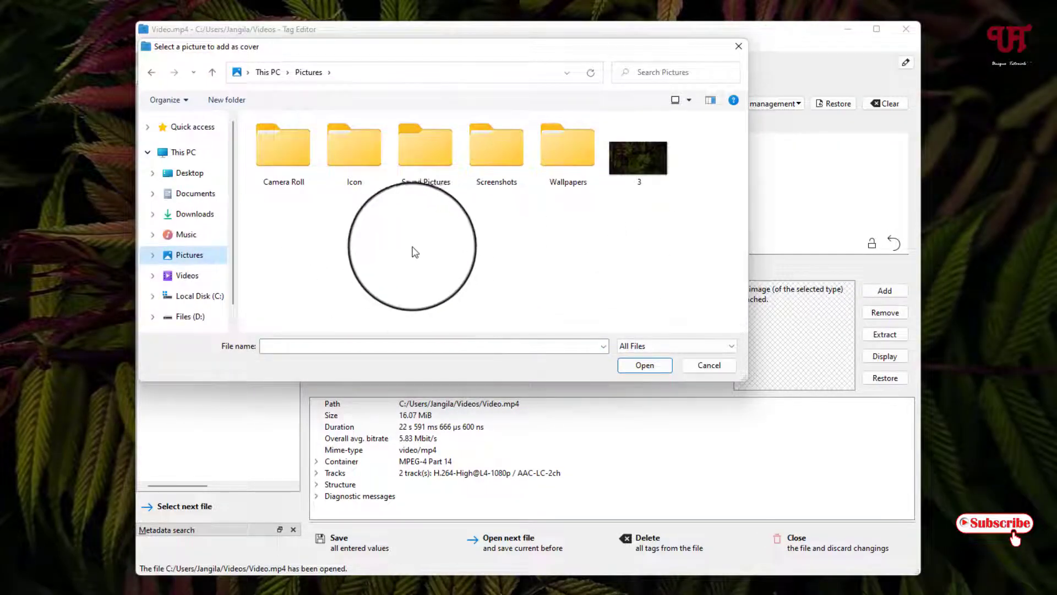
click(643, 165)
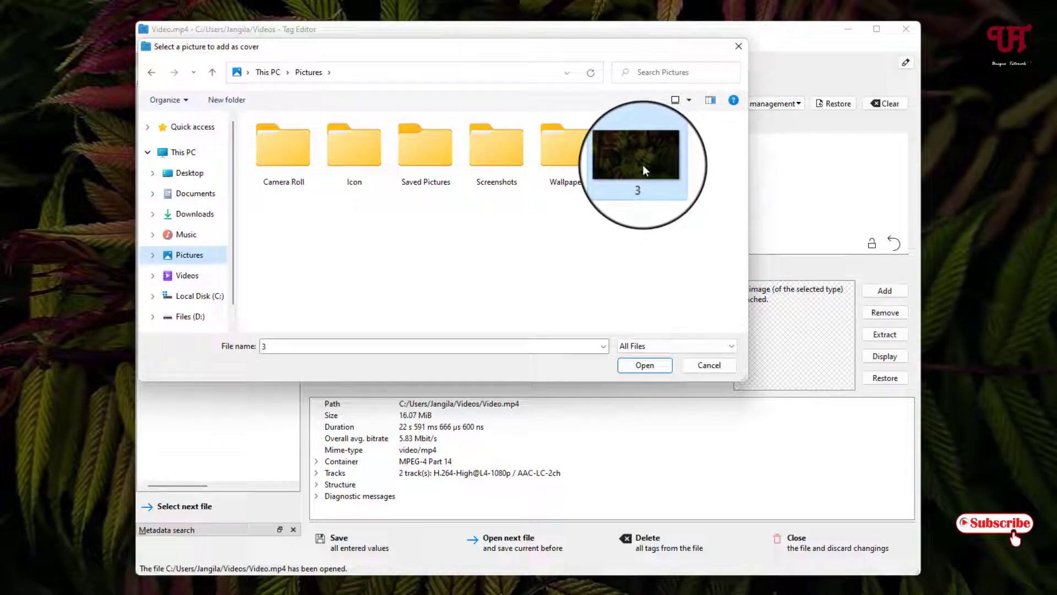
click(642, 367)
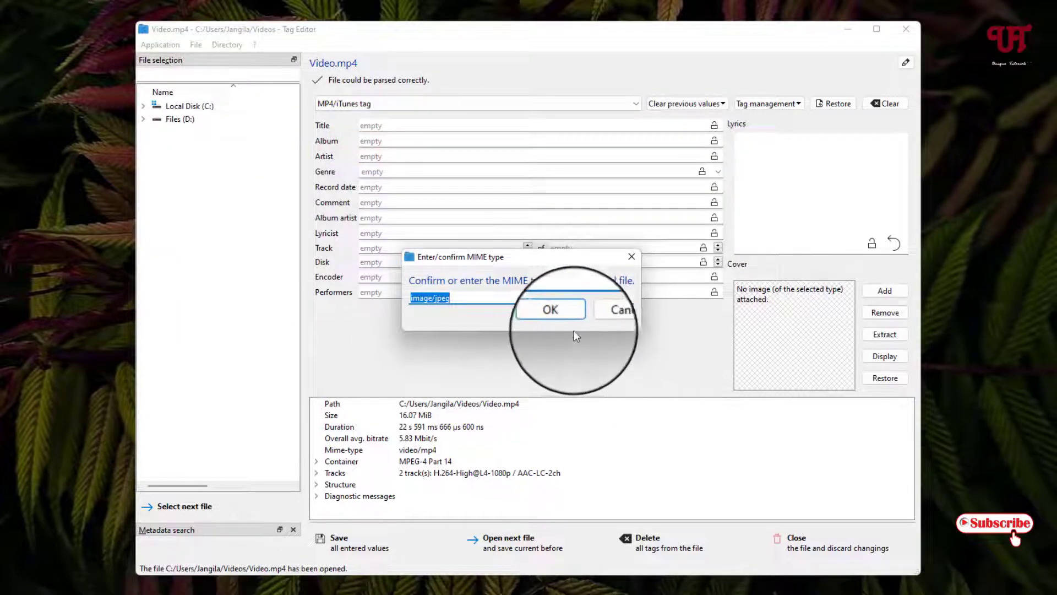
click(559, 312)
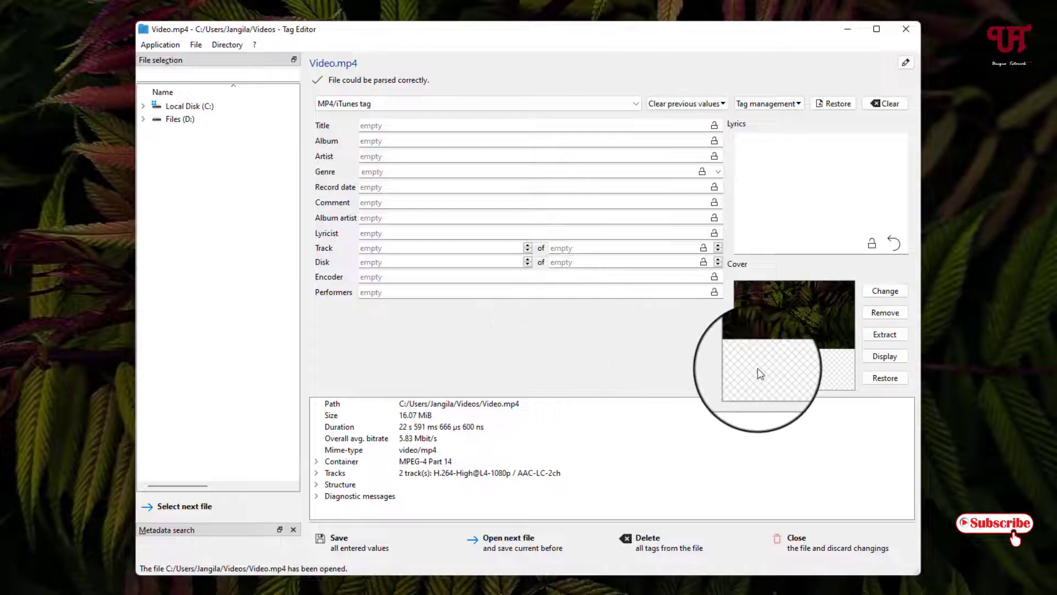
mouse_move(761, 374)
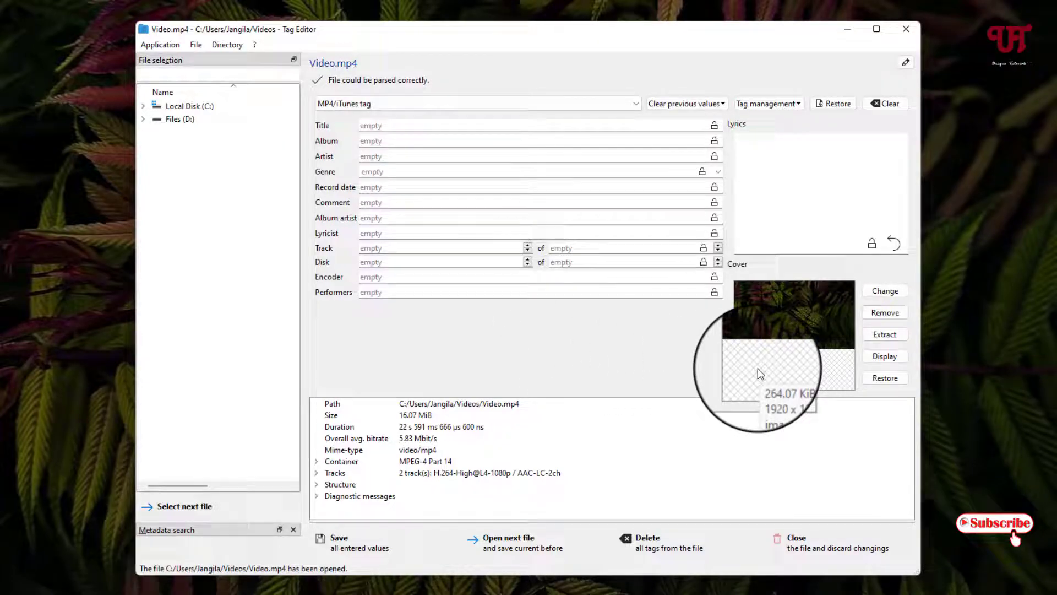
Save the cover into Video.mp4 and check its leafy thumbnail in the Videos folder.
click(337, 550)
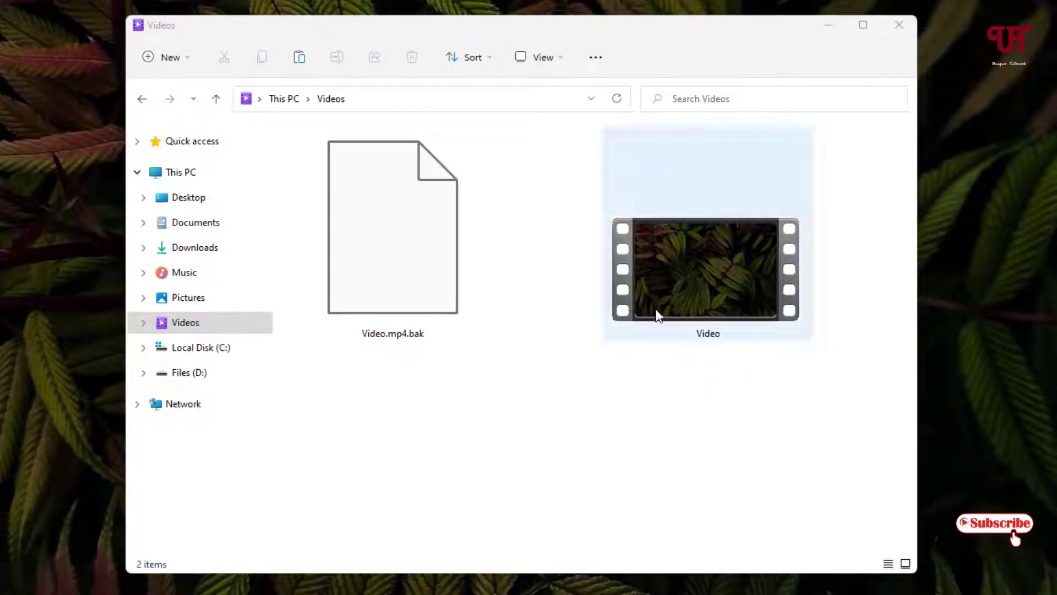
click(713, 308)
click(861, 179)
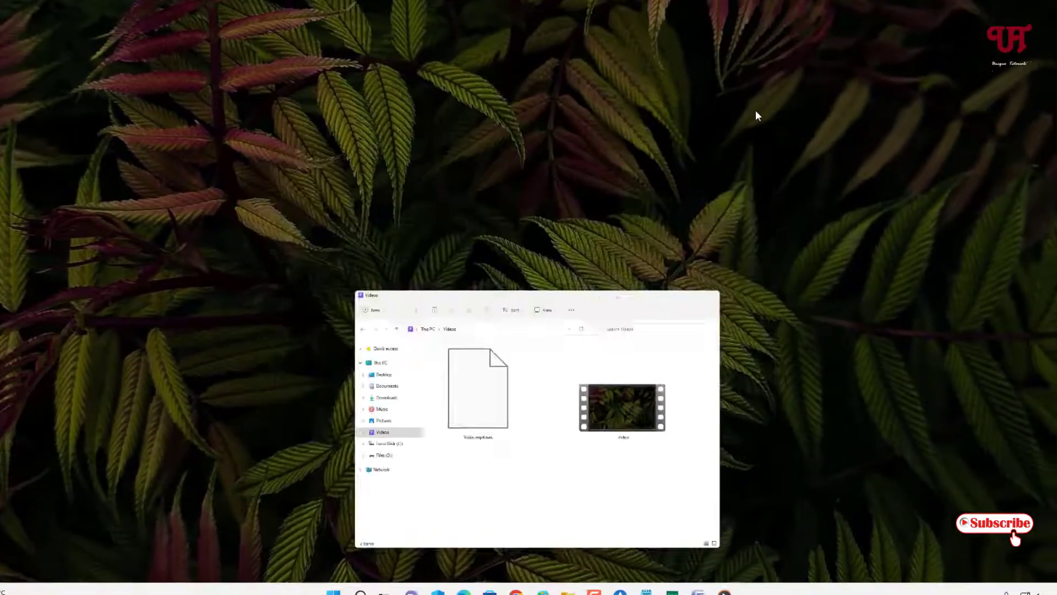
Relaunch Tag Editor from the tageditor folder and load Video.mp4 into it.
click(824, 38)
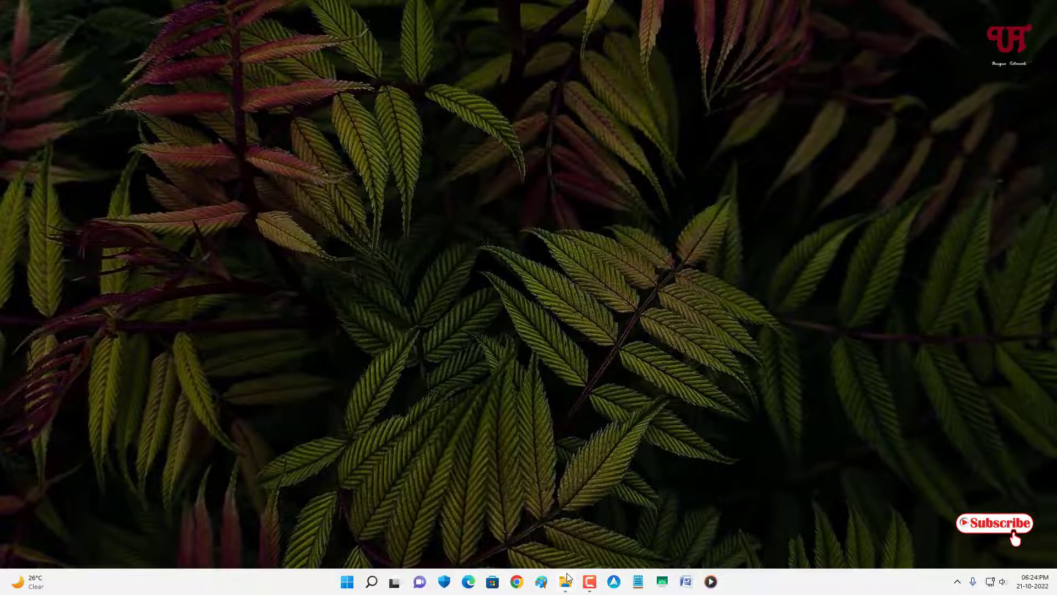
mouse_move(561, 568)
click(595, 534)
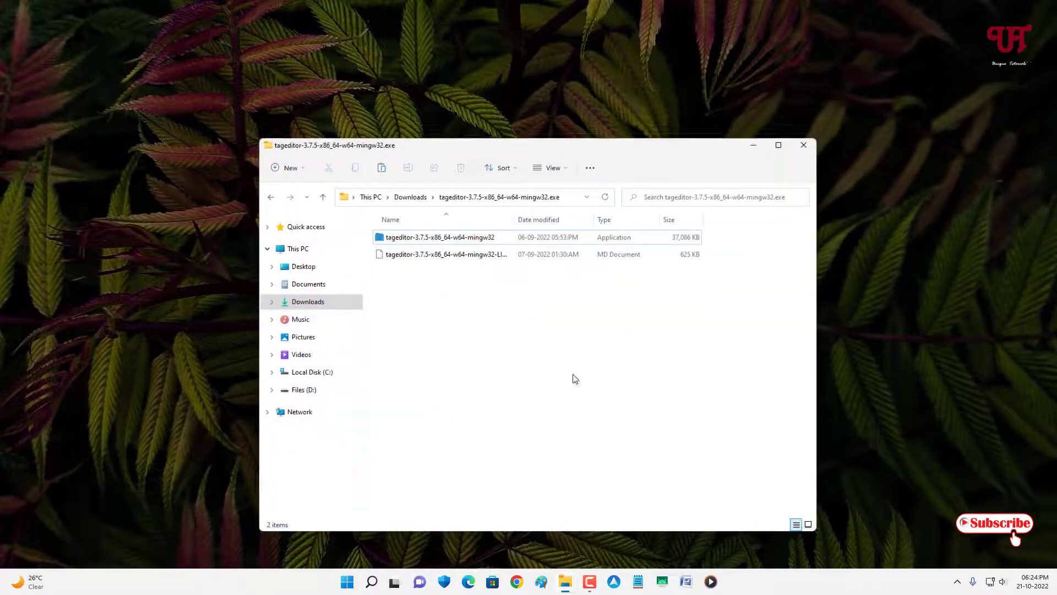
double_click(465, 239)
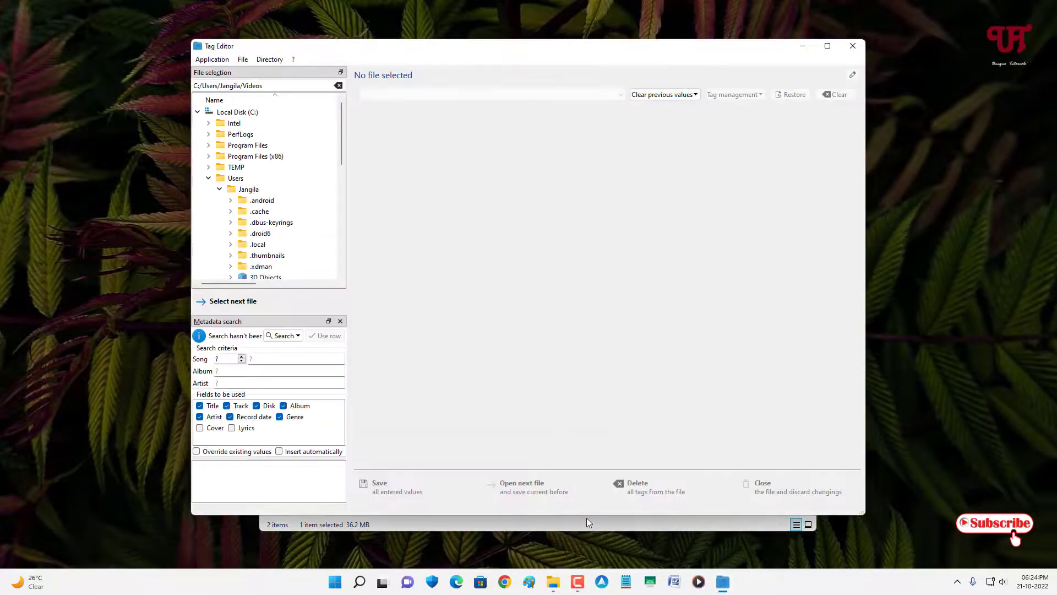
click(586, 522)
click(755, 143)
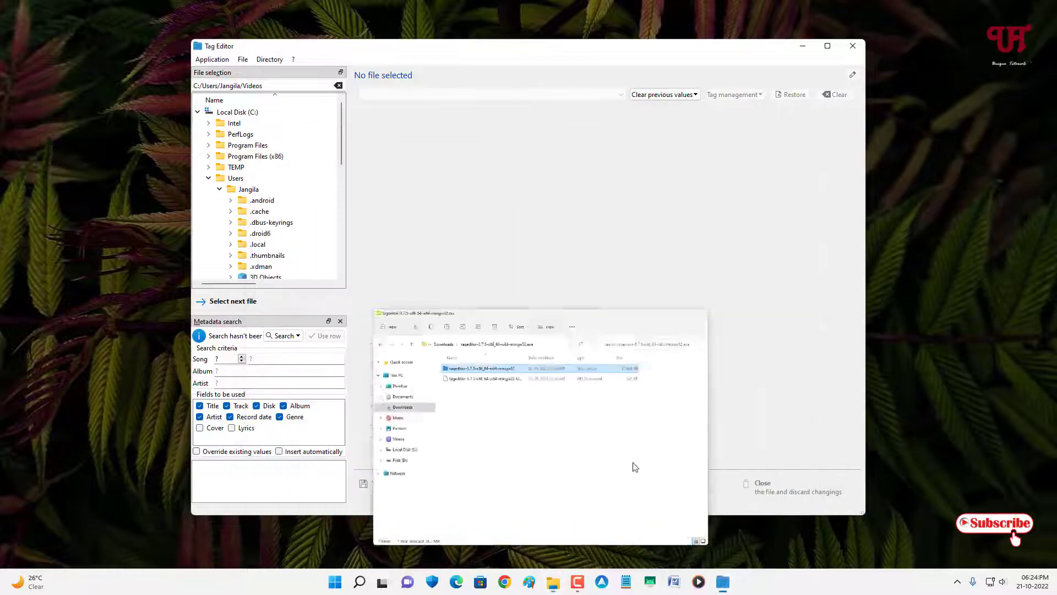
click(533, 537)
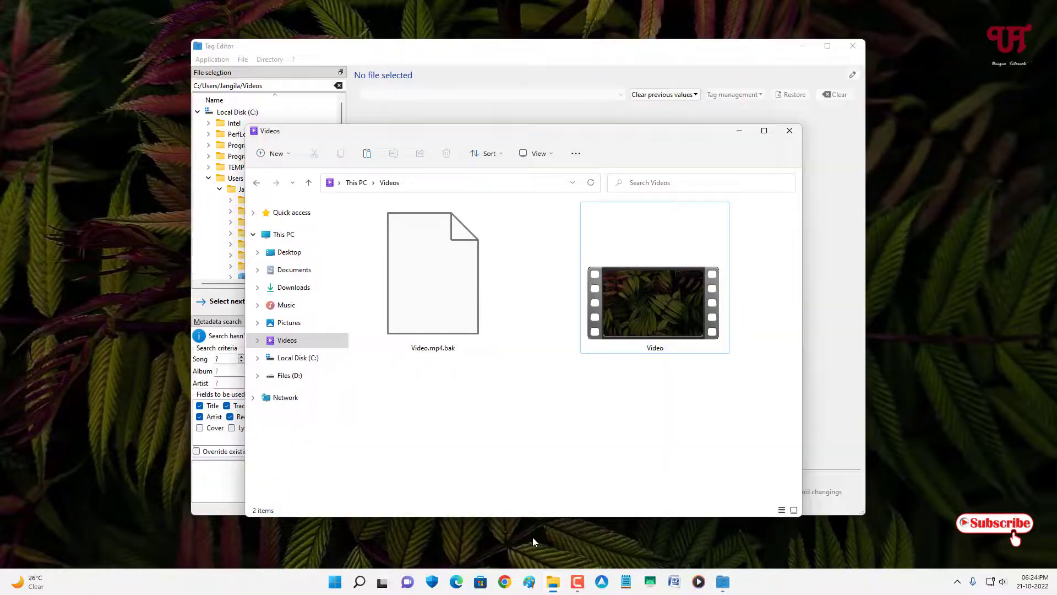
drag(653, 309, 831, 261)
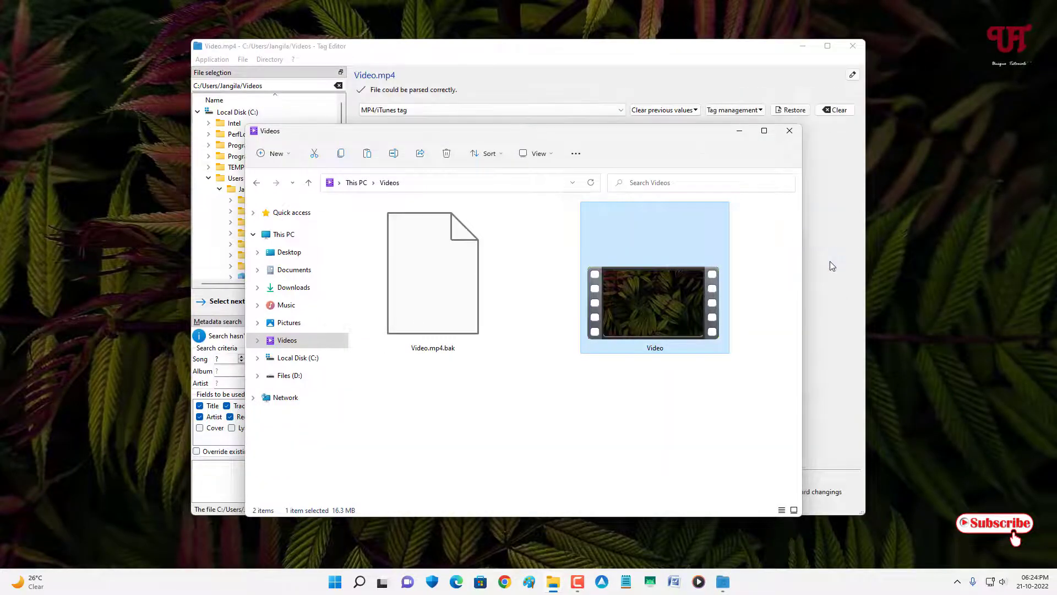
click(742, 132)
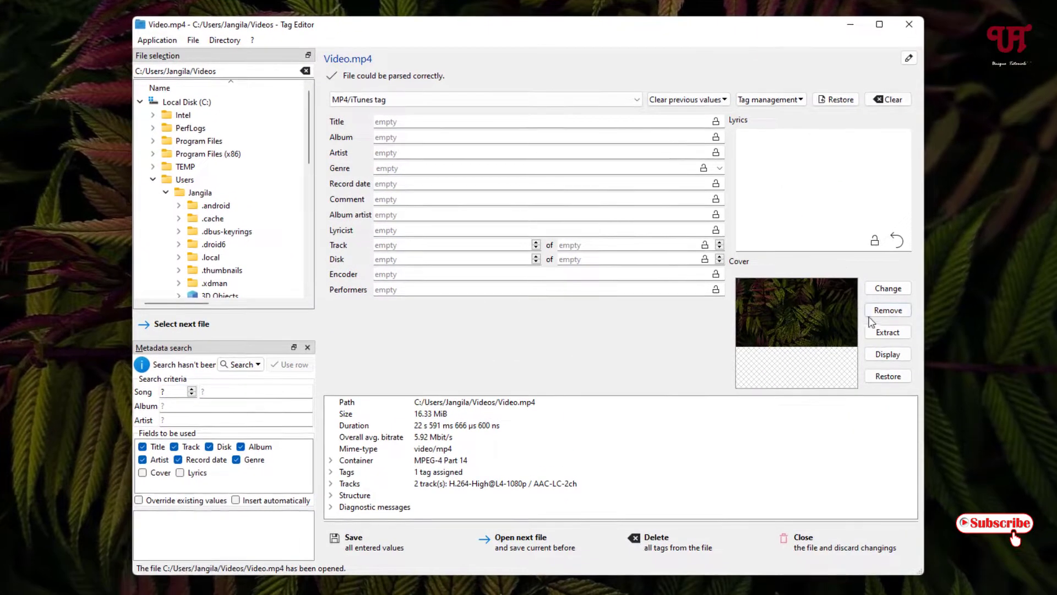
Remove the cover from Video.mp4, save the tags, and close Tag Editor.
click(887, 311)
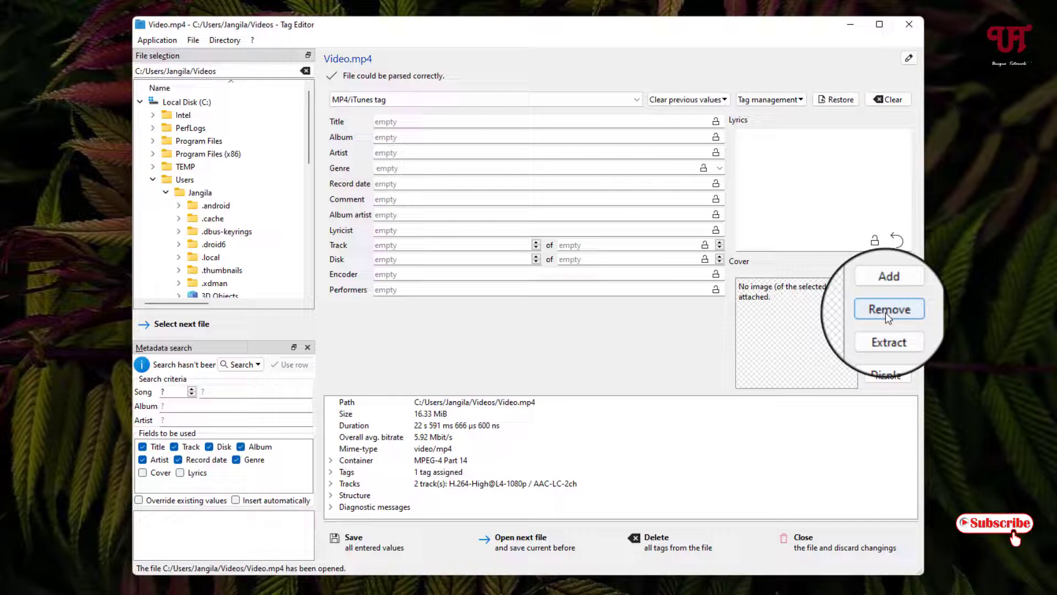
click(363, 549)
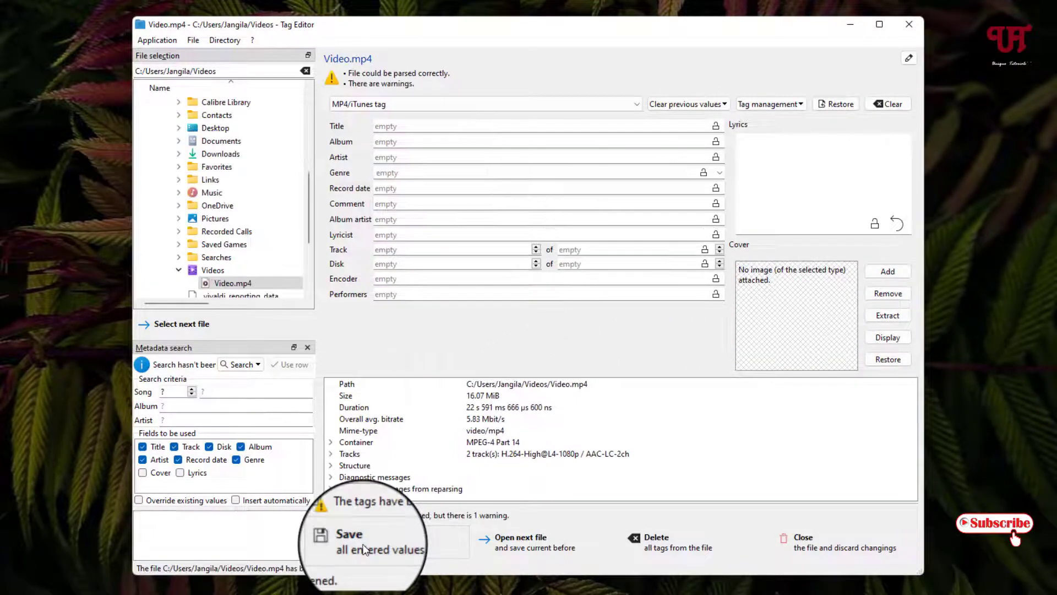
click(909, 25)
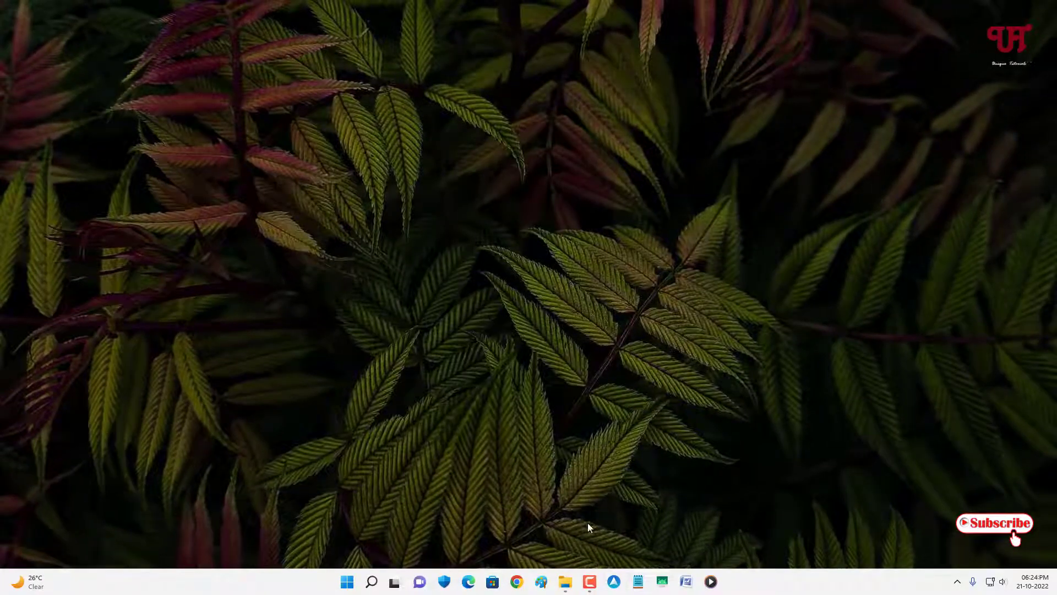
Bring back the Videos folder and check that Video's thumbnail shows the default beach frame.
mouse_move(566, 580)
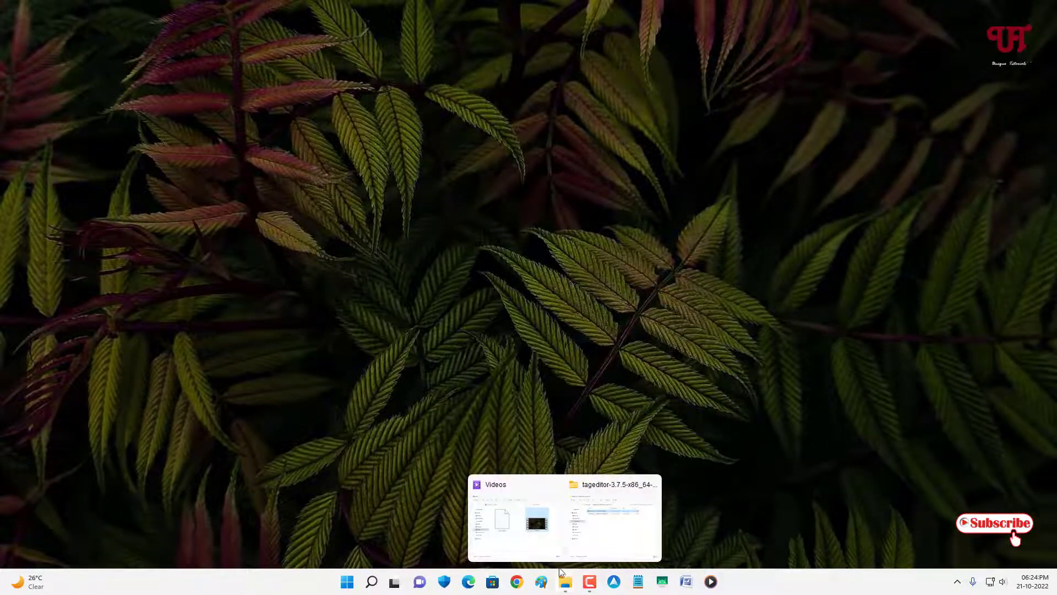
click(552, 553)
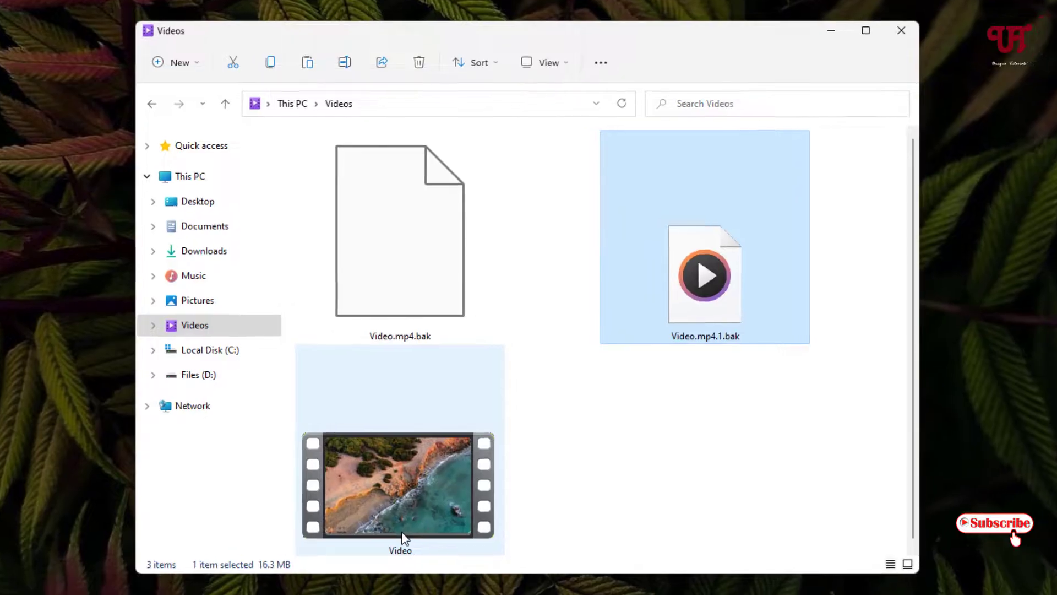
mouse_move(460, 482)
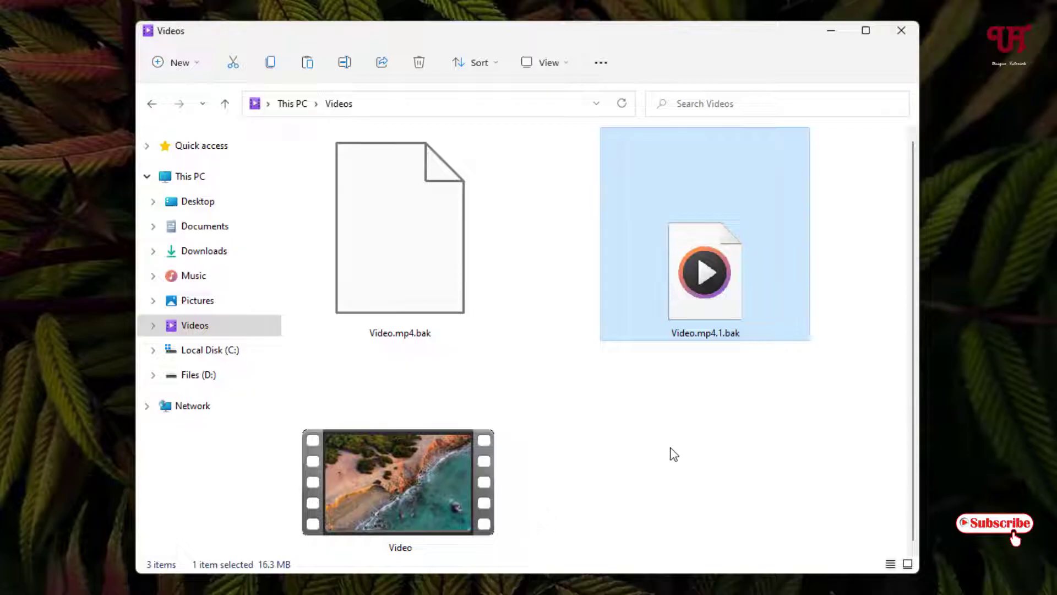
click(901, 31)
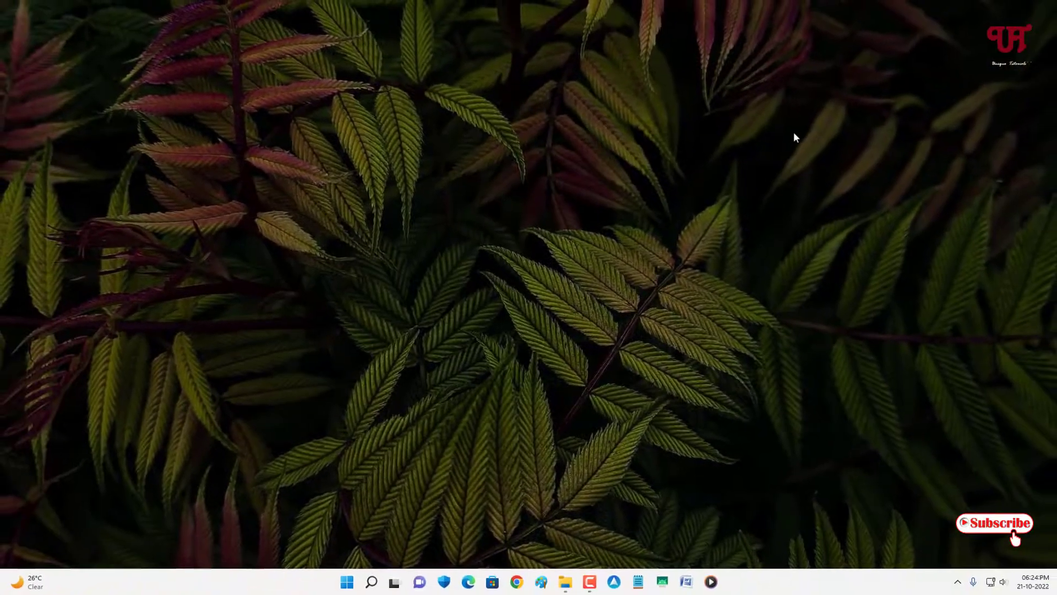